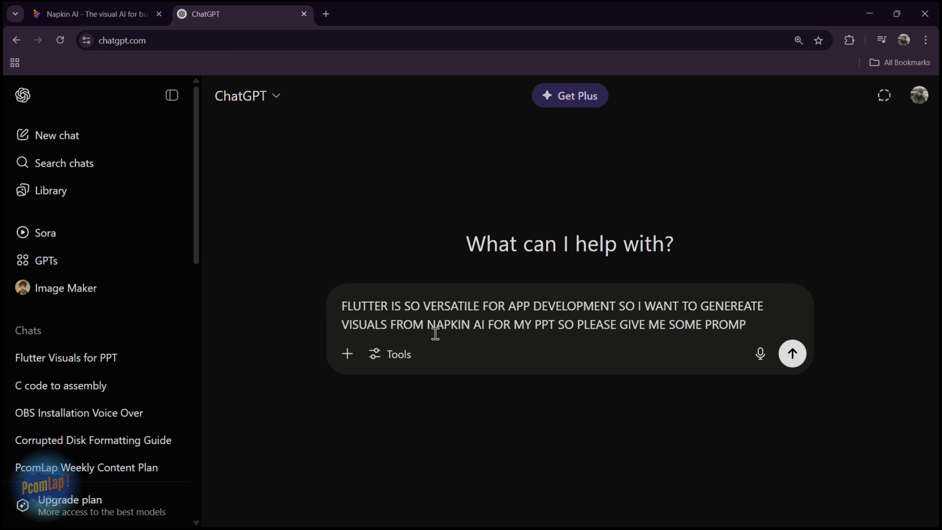
Submit the request for Napkin AI prompts about Flutter and copy the first three general prompts from the reply
key(Return)
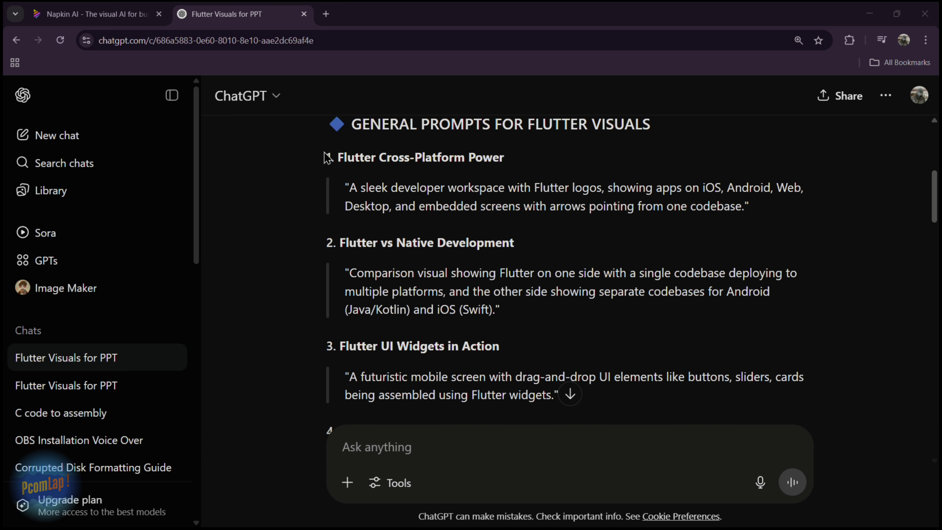
scroll(326, 158, down, 1)
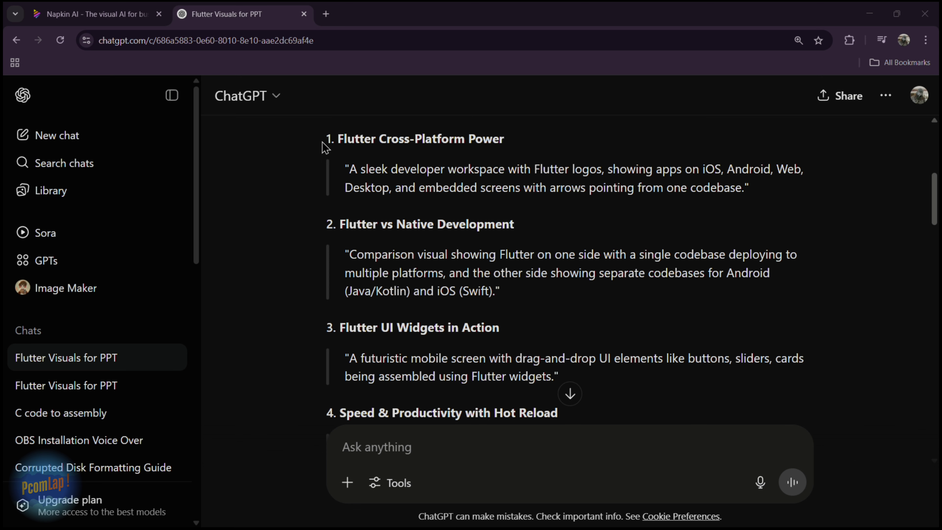
drag(324, 143, 562, 303)
scroll(445, 174, down, 1)
scroll(499, 264, down, 1)
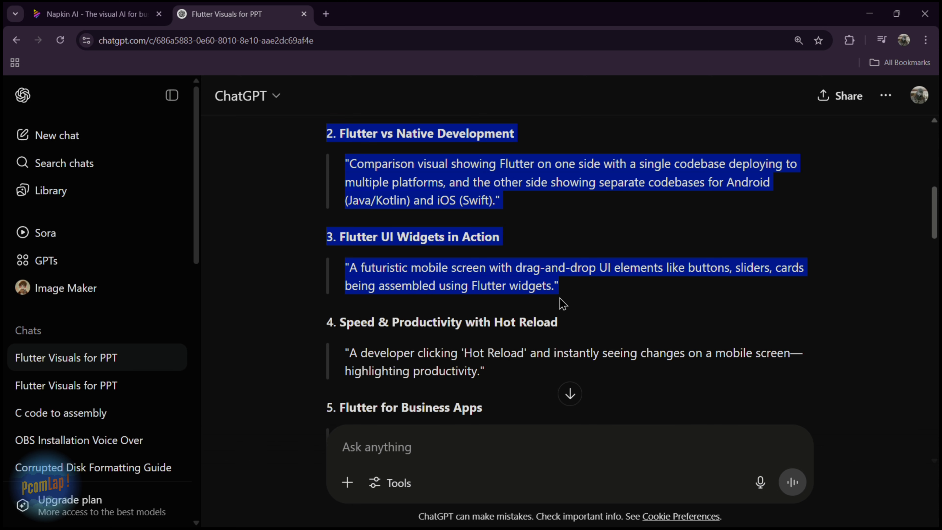
Switch to Napkin AI and sign in to the workspace
click(93, 14)
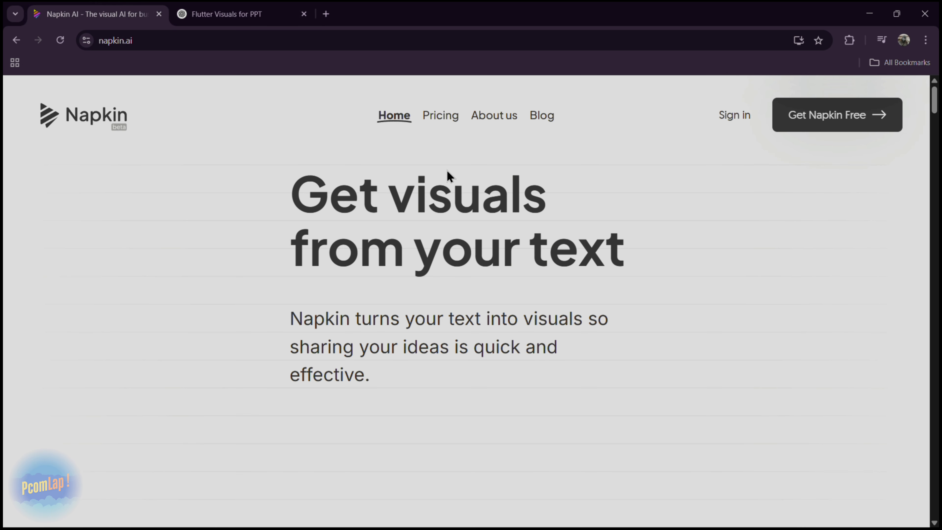
click(735, 122)
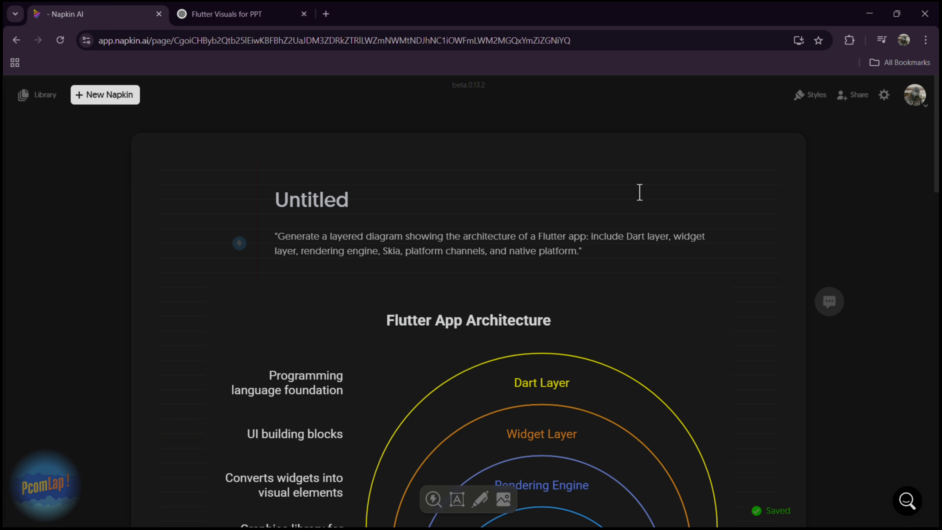
Examine the existing napkin's Flutter App Architecture and Building a Flutter Widget Tree diagrams along with the prompts above them
scroll(619, 204, down, 8)
scroll(619, 204, down, 4)
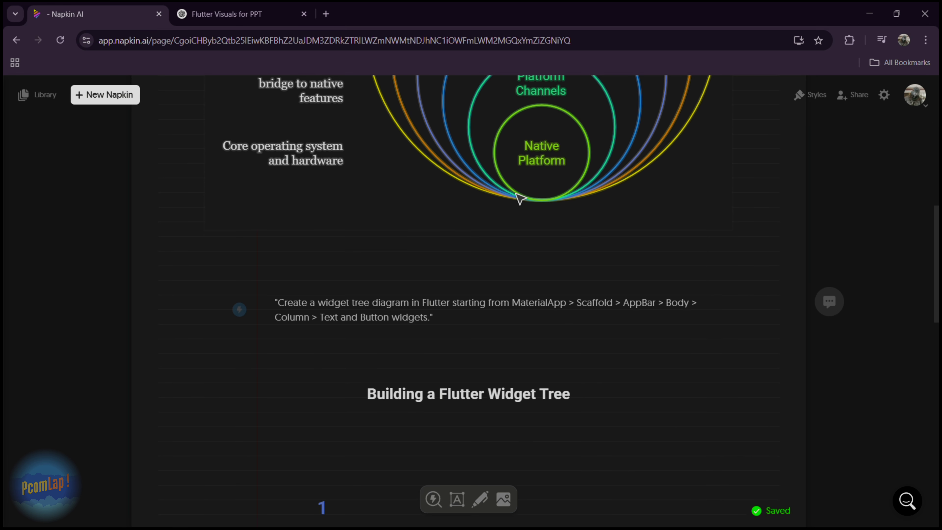
scroll(519, 195, up, 2)
scroll(523, 193, up, 8)
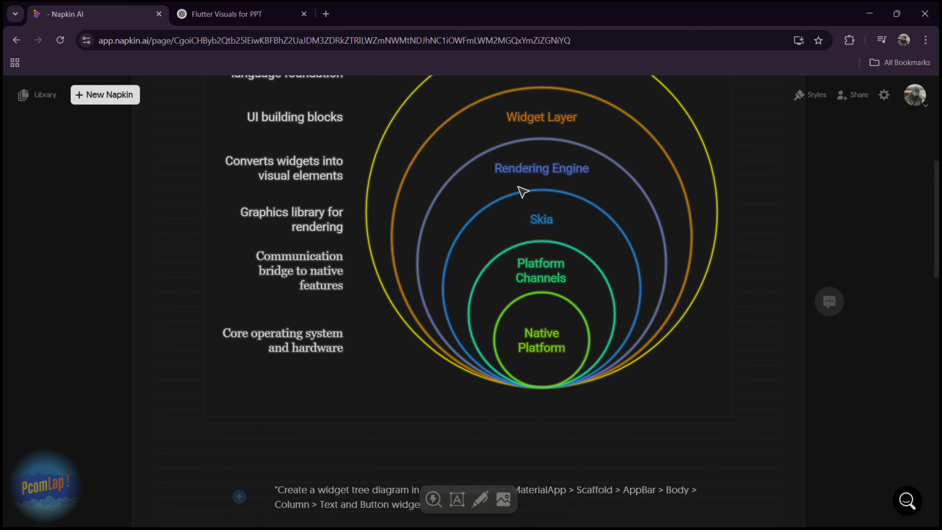
scroll(408, 152, down, 3)
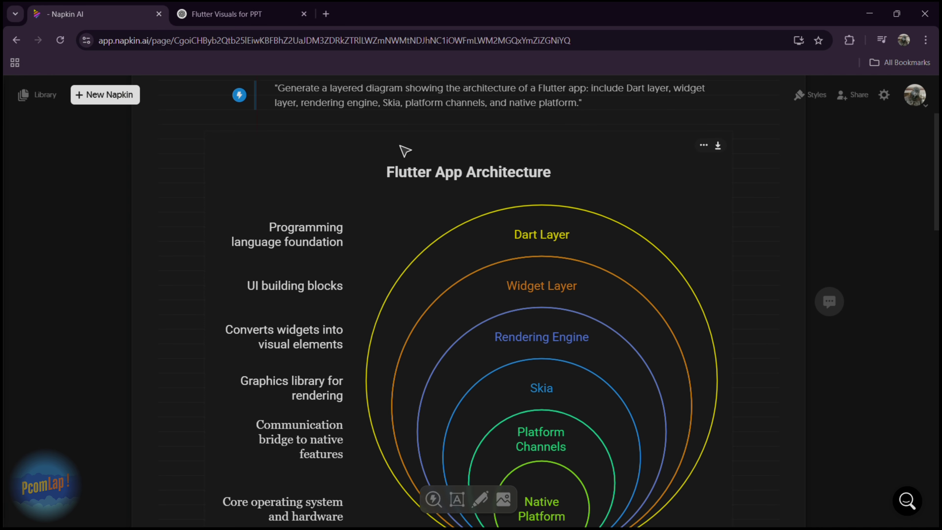
scroll(695, 162, down, 10)
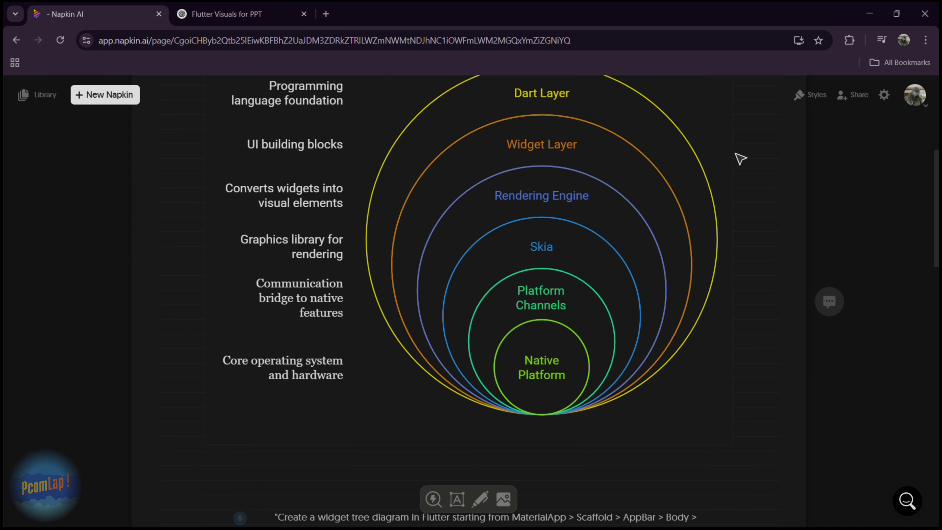
scroll(635, 225, down, 3)
scroll(641, 232, up, 11)
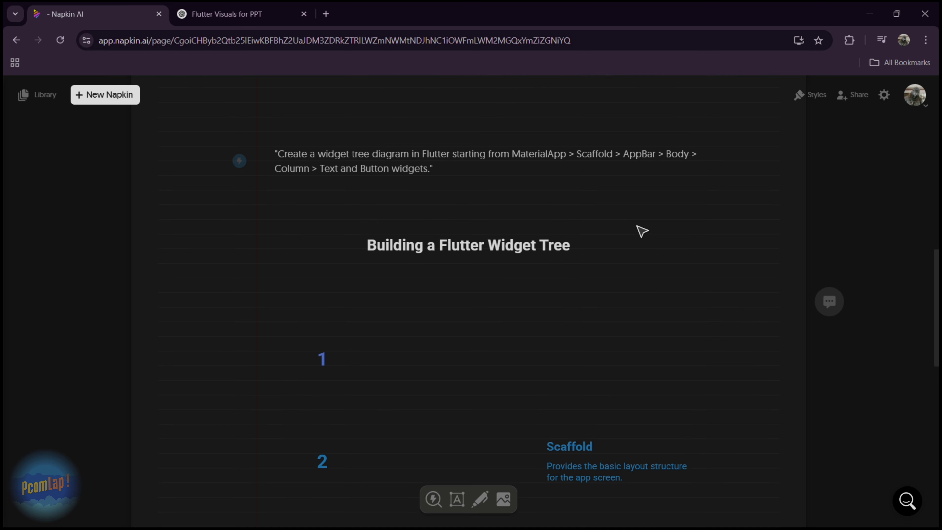
scroll(452, 196, up, 2)
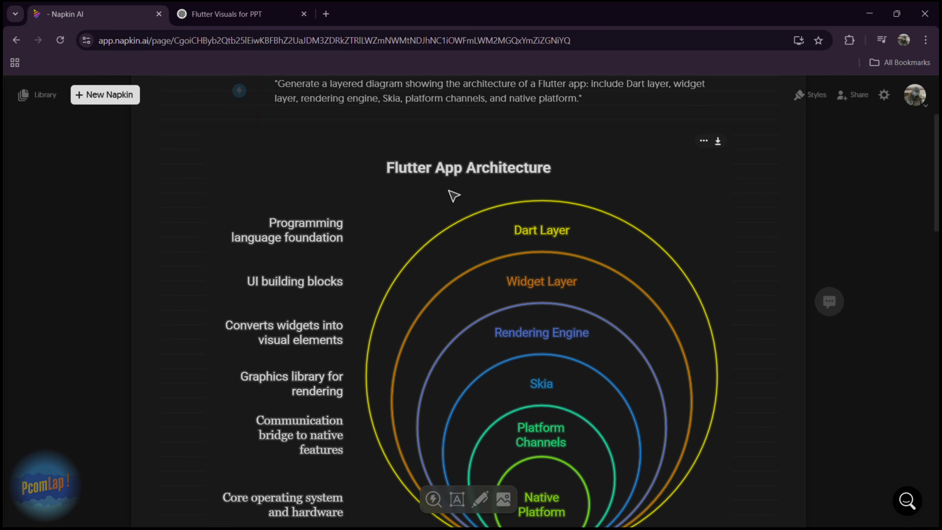
scroll(475, 225, up, 4)
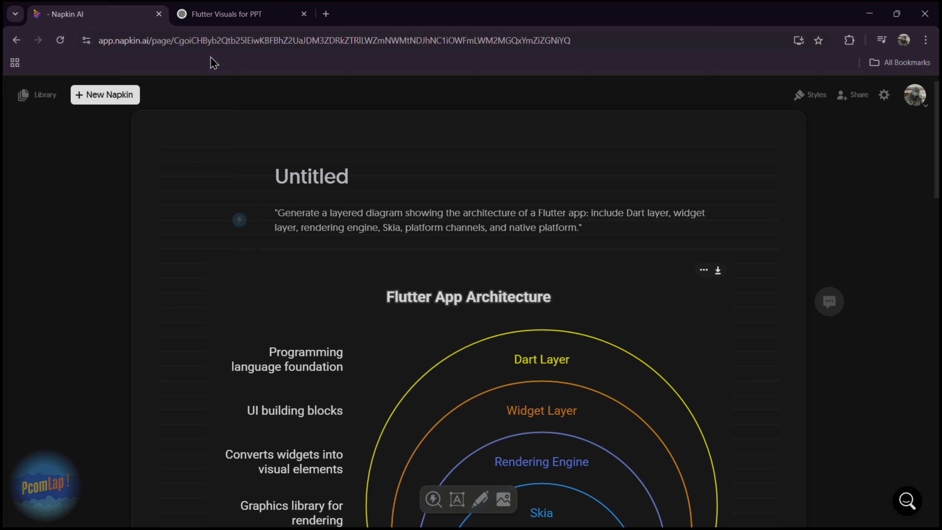
Create a blank napkin and paste the three copied Flutter prompts into it
click(120, 97)
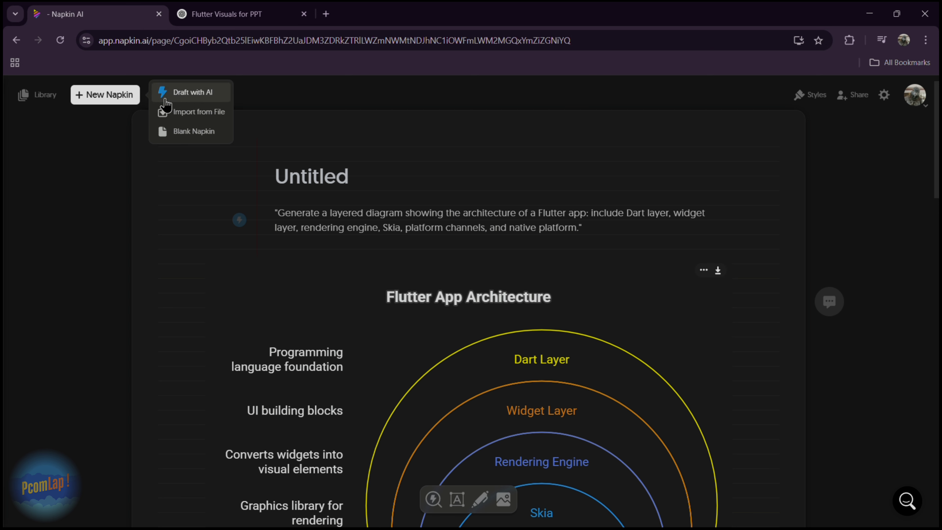
click(195, 97)
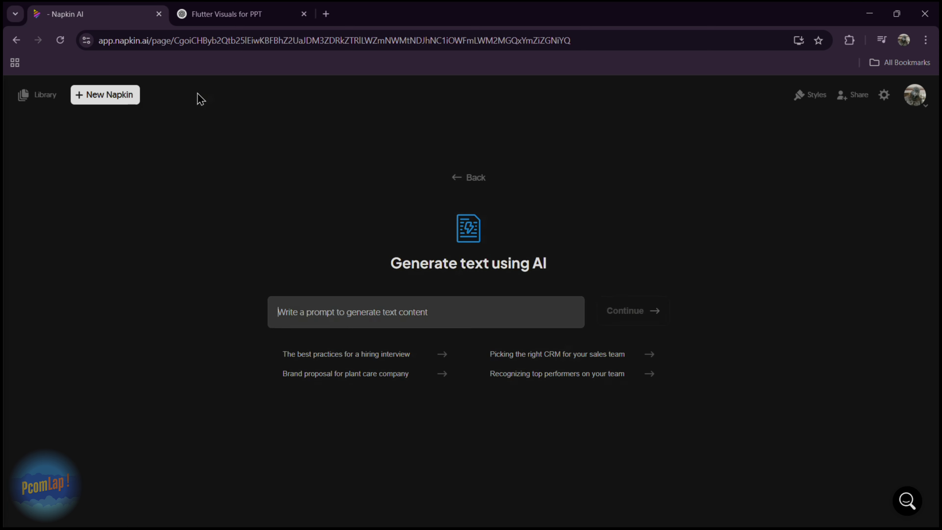
click(100, 106)
click(200, 133)
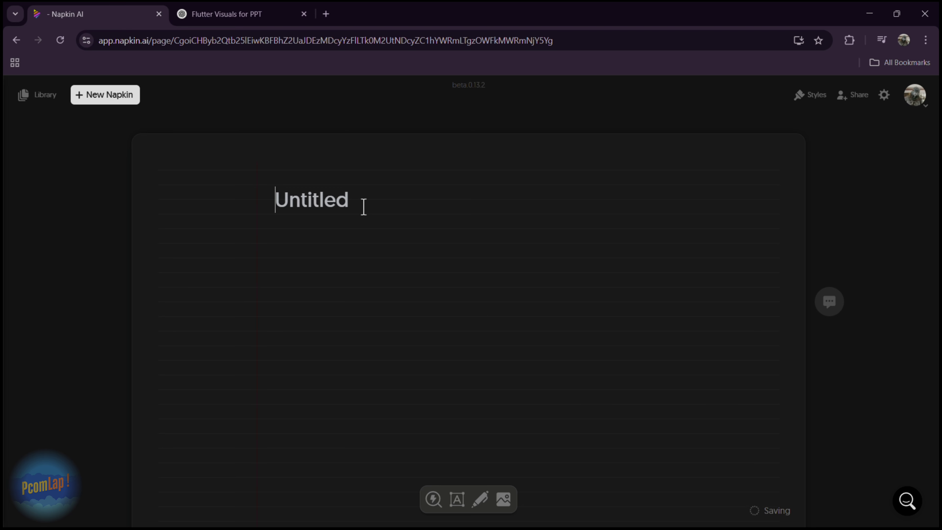
text(1. Flutter Cross-Platform Power "A sleek developer workspace with Flutter logos, showing apps on iOS, Android, Web, Desktop, and embedded screens with arrows pointing from one codebase." 2. Flutter vs Native Development "Comparison visual showing Flutter on one side with a single codebase deploying to multiple platforms, and the other side showing separate codebases for Android (Java/Kotlin) and iOS (Swift)." 3. Flutter UI Widgets In Action "A futuristic mobile screen with drag-and-drop UI elements like buttons, sliders, cards being assembled using Flutter widgets.")
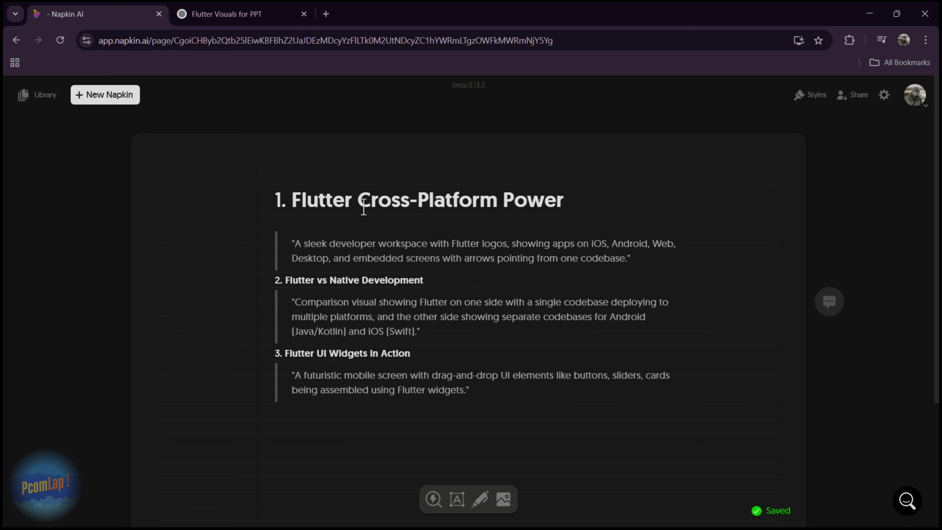
mouse_move(248, 254)
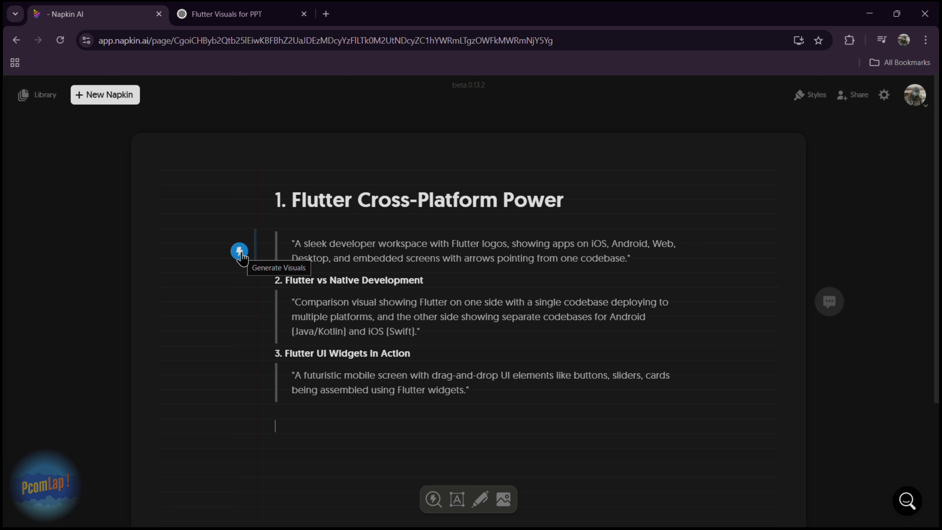
click(240, 253)
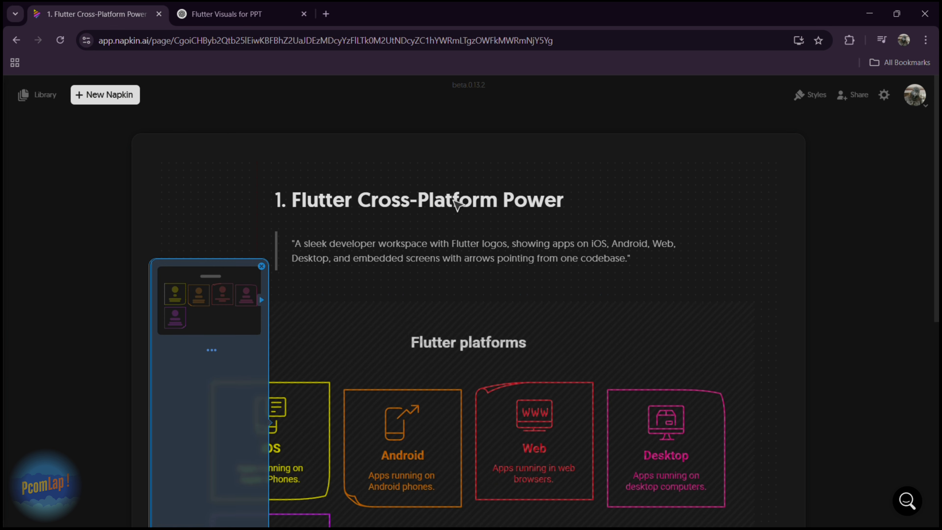
click(858, 211)
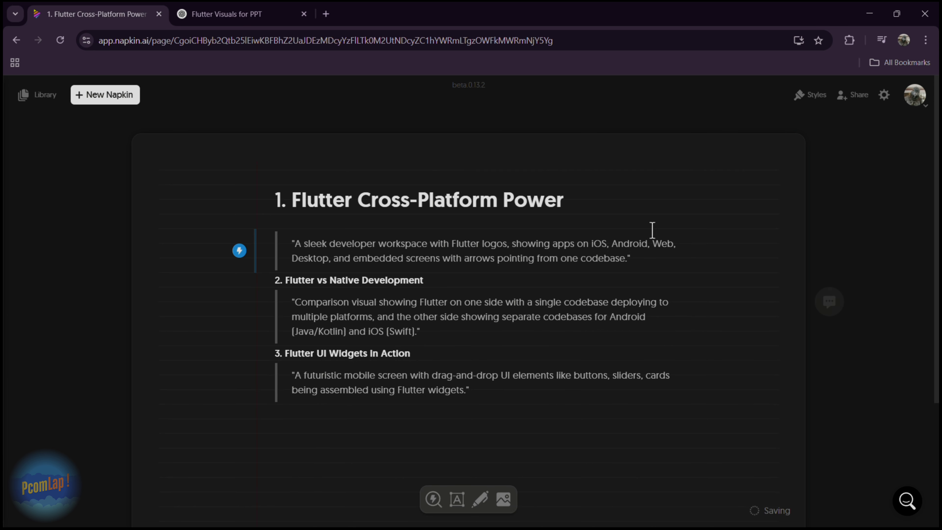
Generate visuals for the prompt text under the Flutter Cross-Platform Power heading
click(240, 251)
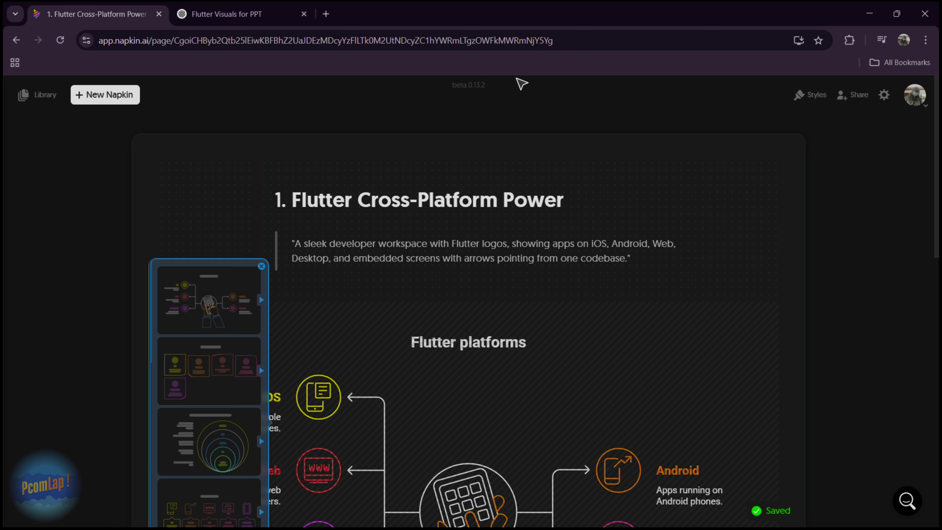
scroll(658, 196, down, 3)
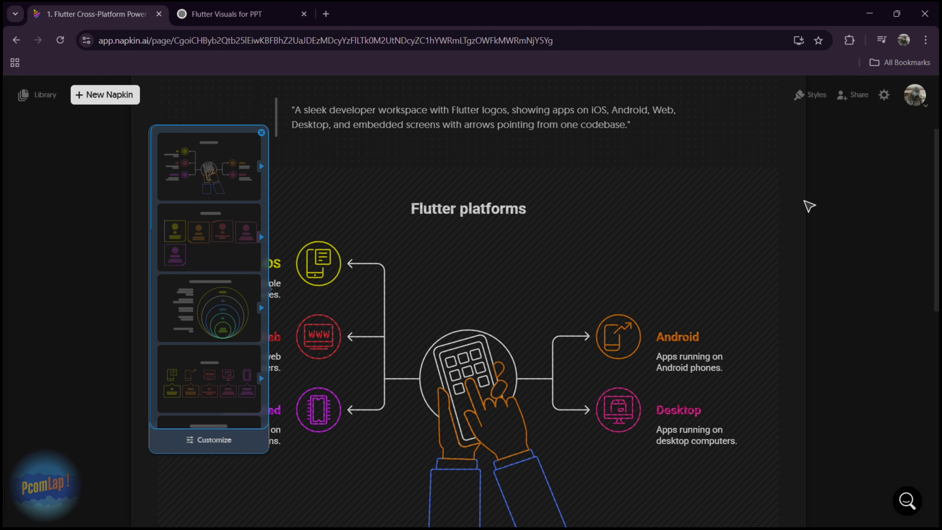
scroll(816, 200, down, 1)
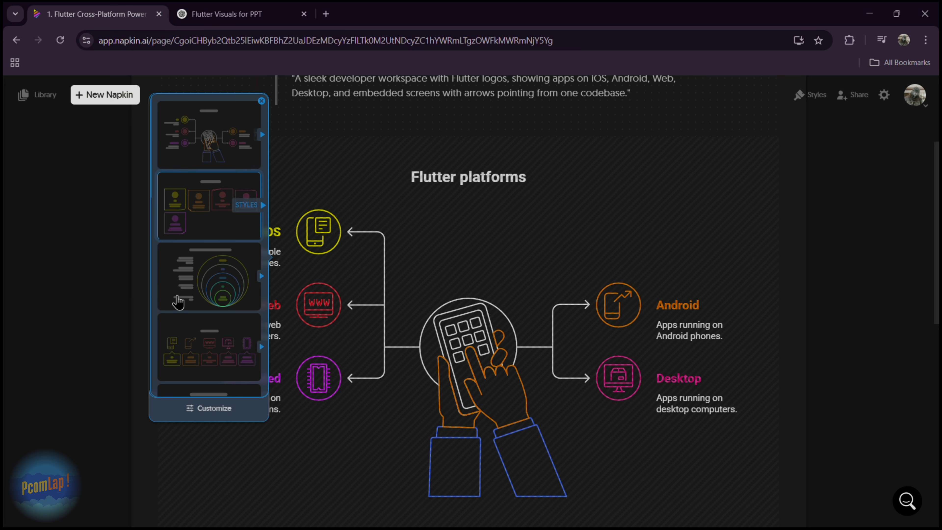
Compare the suggested visuals and choose the Flutter platforms layout with separate note cards for iOS, Android, Web, Desktop and Embedded
click(238, 174)
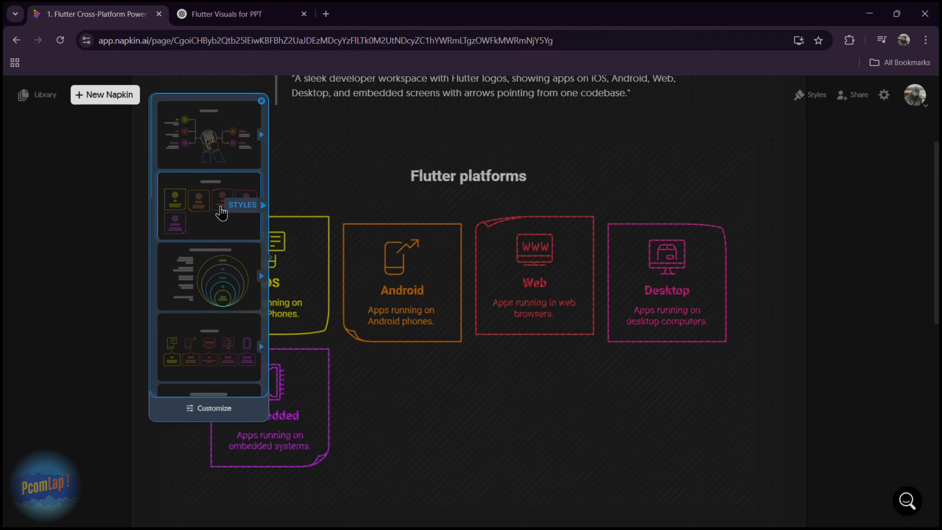
scroll(221, 342, down, 1)
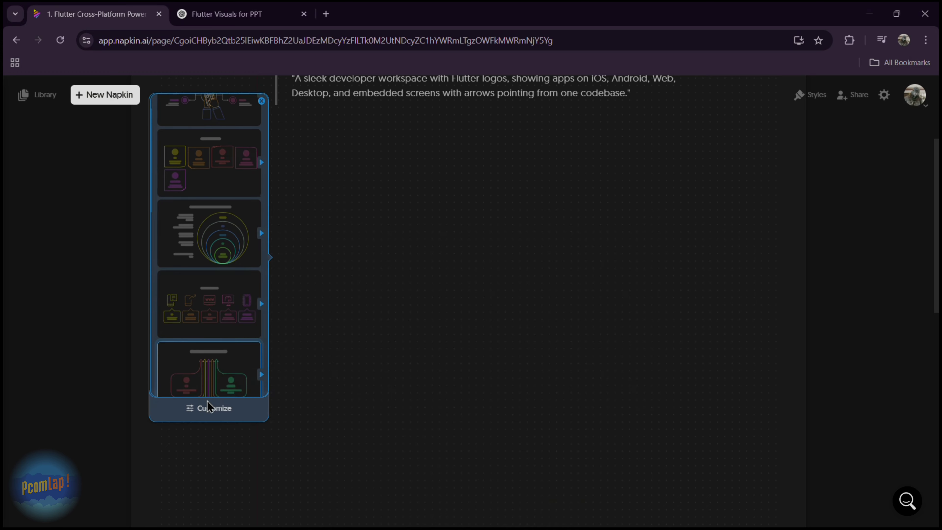
scroll(209, 402, down, 1)
scroll(219, 346, down, 1)
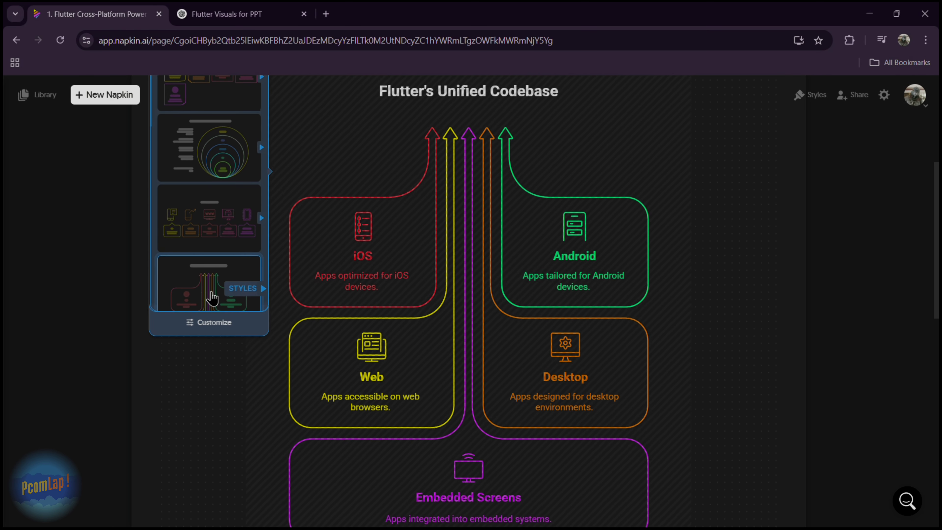
scroll(227, 254, down, 1)
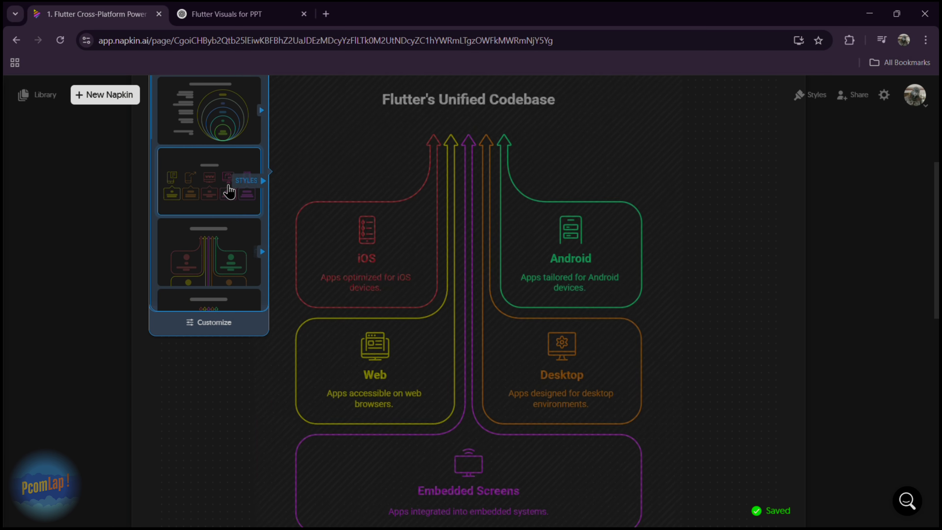
scroll(230, 176, up, 1)
scroll(225, 156, up, 1)
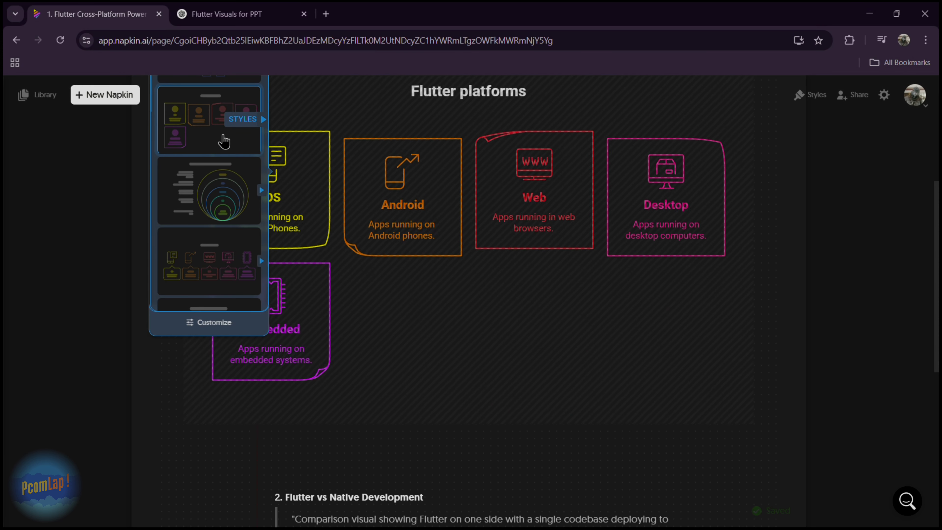
click(220, 132)
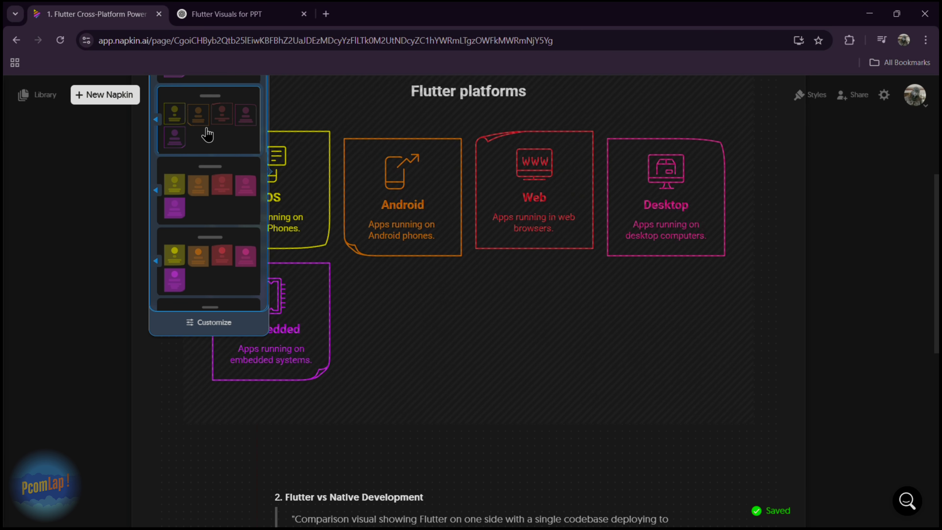
Apply the multicolor gradient-filled style with light outlines to the Flutter platforms cards
scroll(881, 309, up, 3)
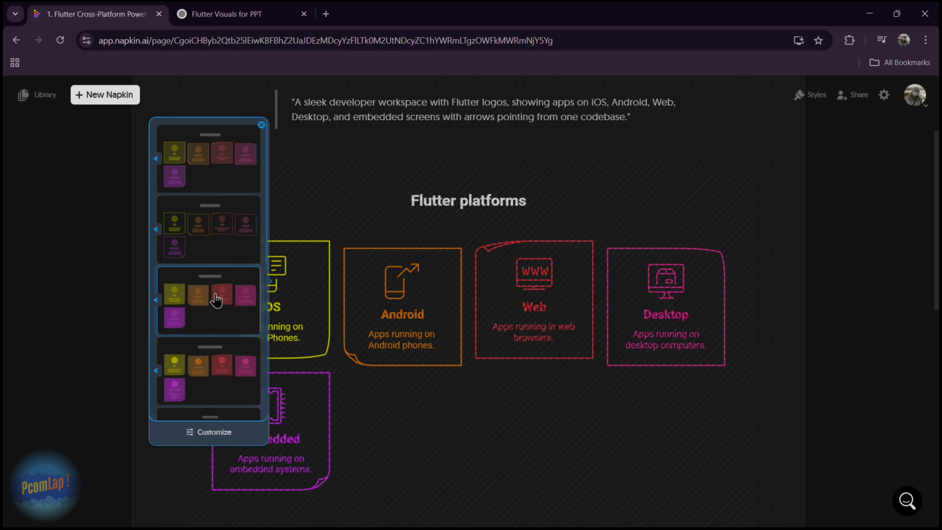
scroll(197, 332, down, 1)
scroll(213, 293, down, 5)
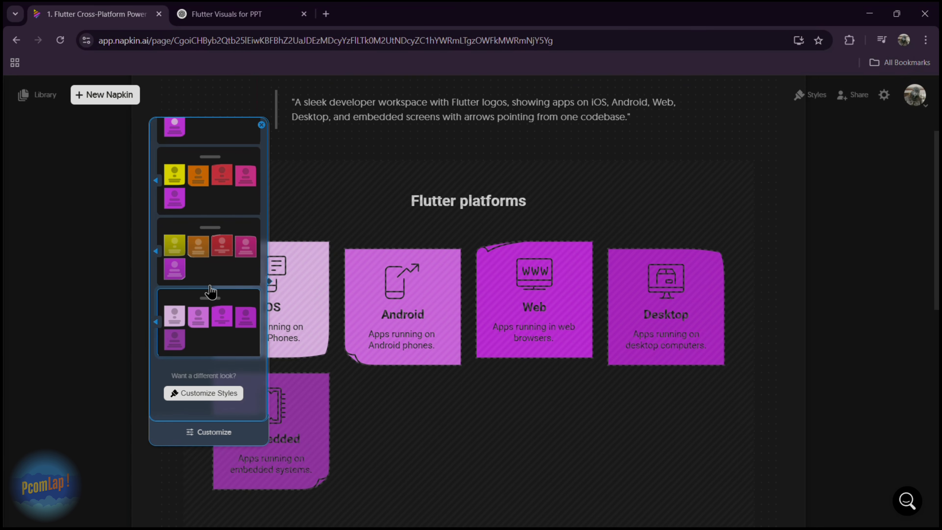
click(216, 248)
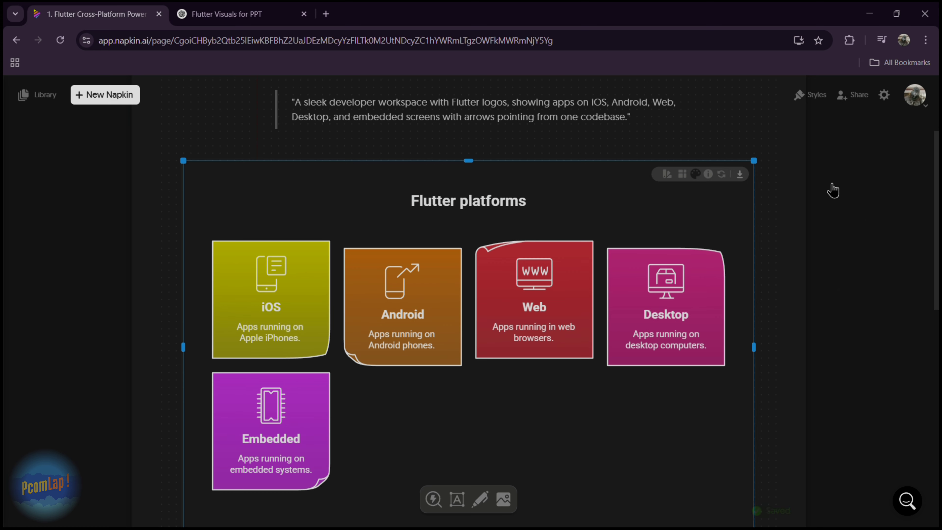
Post the comment "Flutter Platforms" beside the Flutter platforms visual
scroll(833, 190, down, 2)
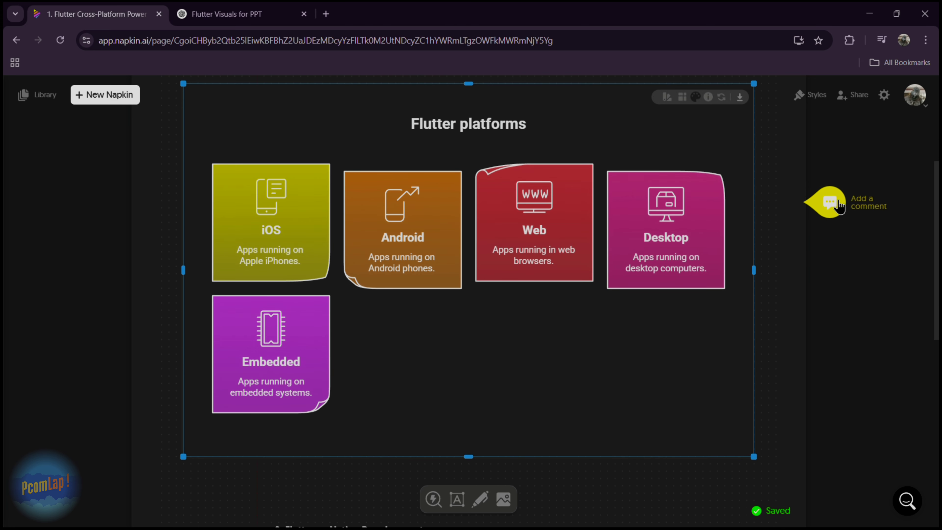
click(838, 204)
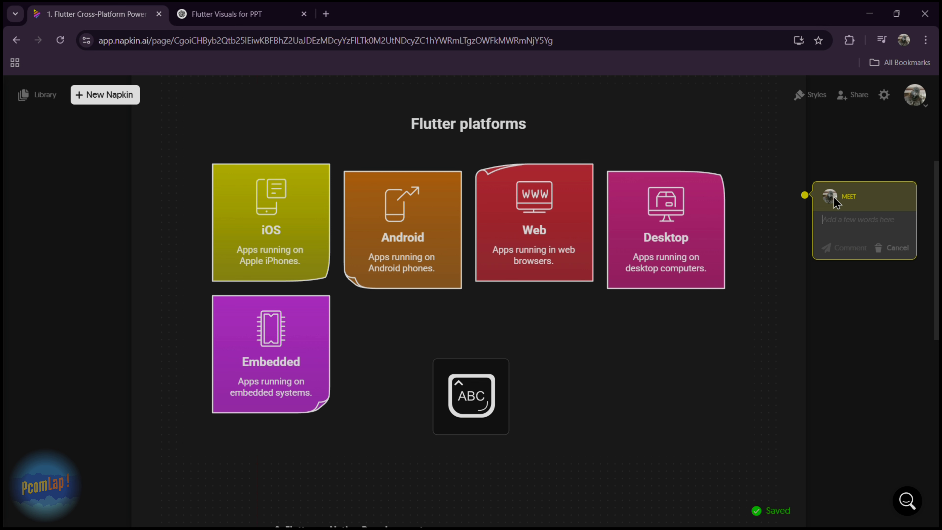
text(Flutter Platforms)
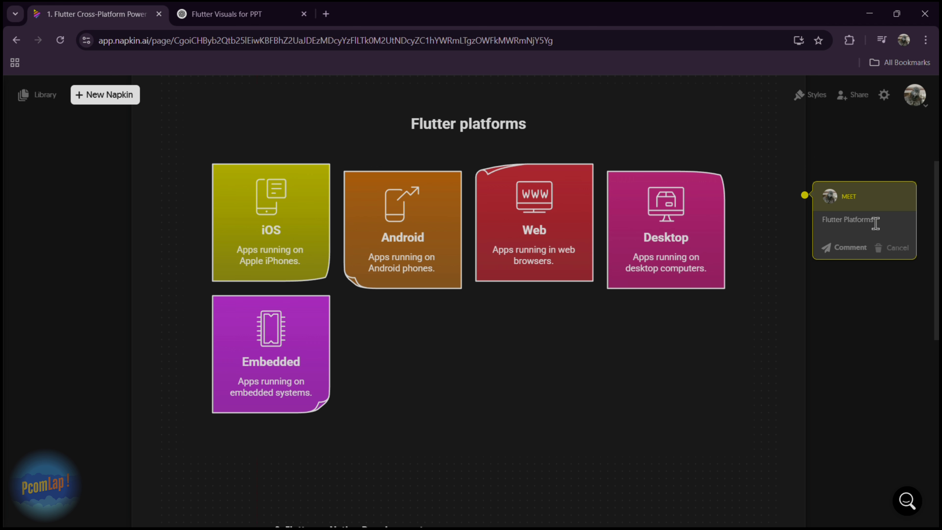
click(839, 249)
scroll(838, 297, down, 3)
scroll(490, 272, down, 5)
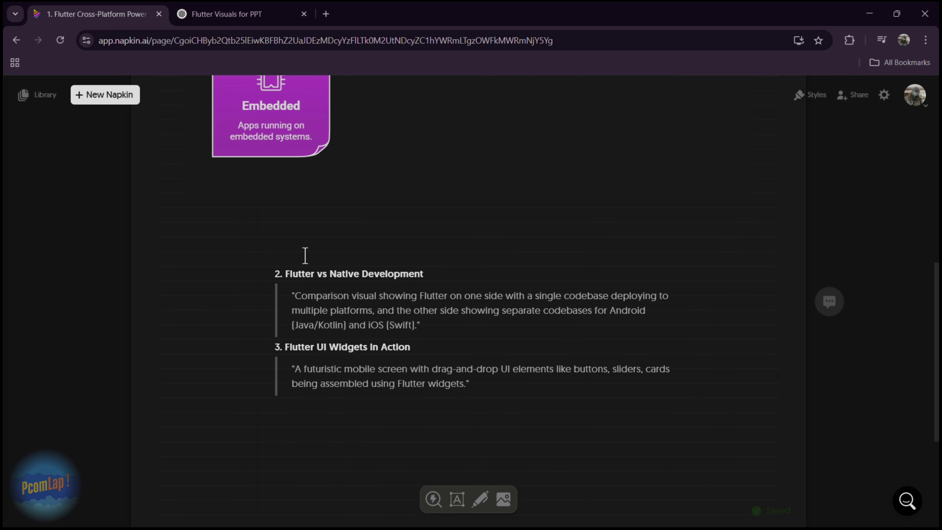
Generate visuals for the Flutter vs Native Development prompt and choose the side-by-side VS layout with filled green and red panels
mouse_move(283, 286)
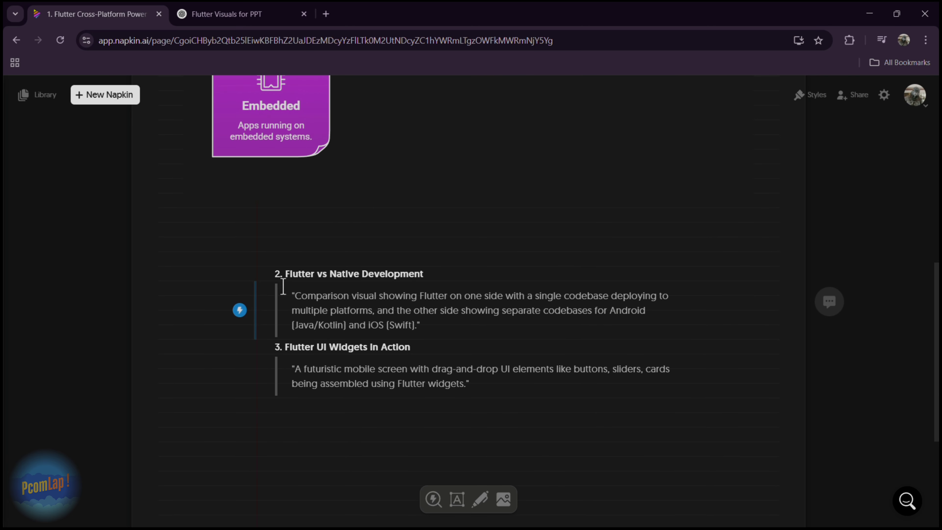
click(240, 315)
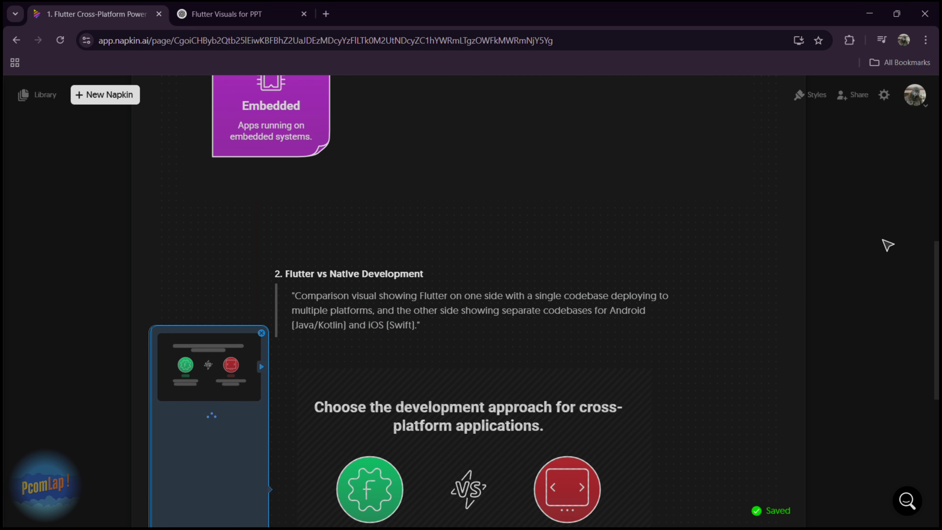
scroll(888, 245, down, 5)
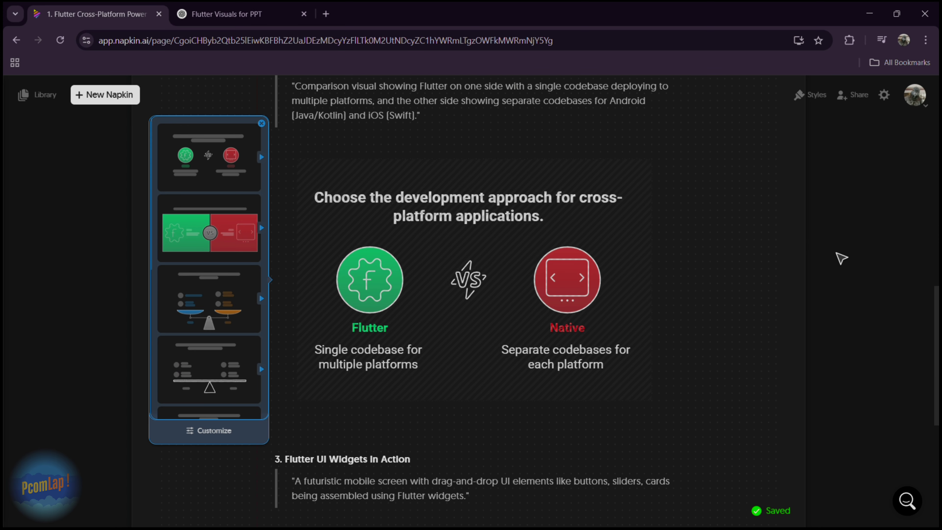
click(221, 294)
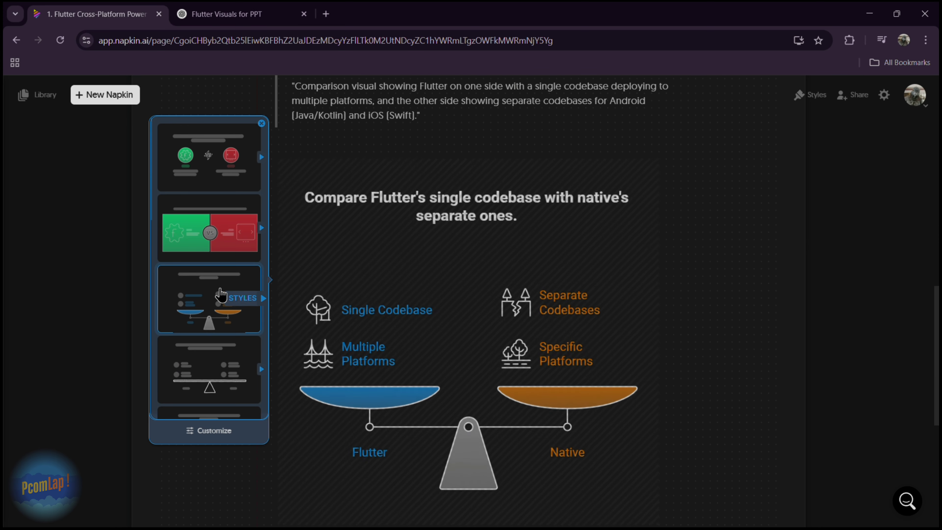
click(206, 222)
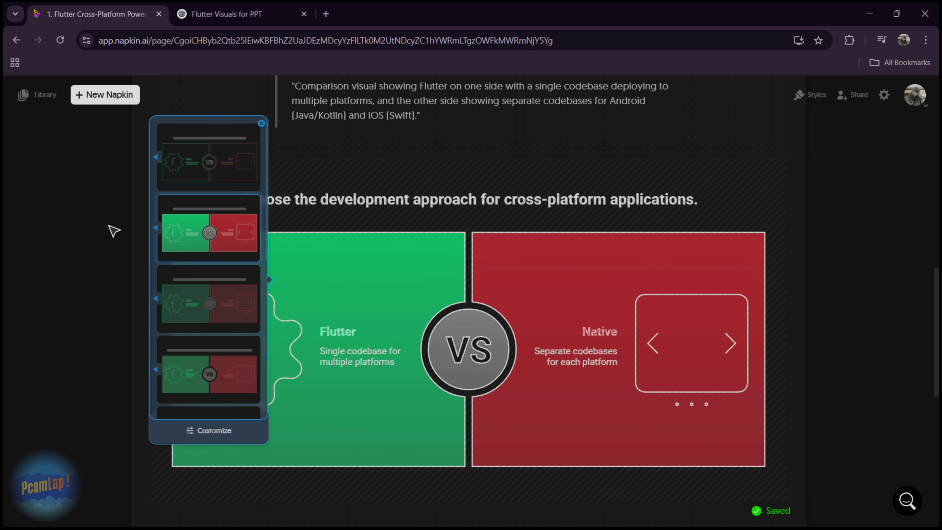
Compare style variants for the Flutter vs Native visual and apply the flat green and red filled one with handwritten-style lettering
click(202, 174)
click(207, 304)
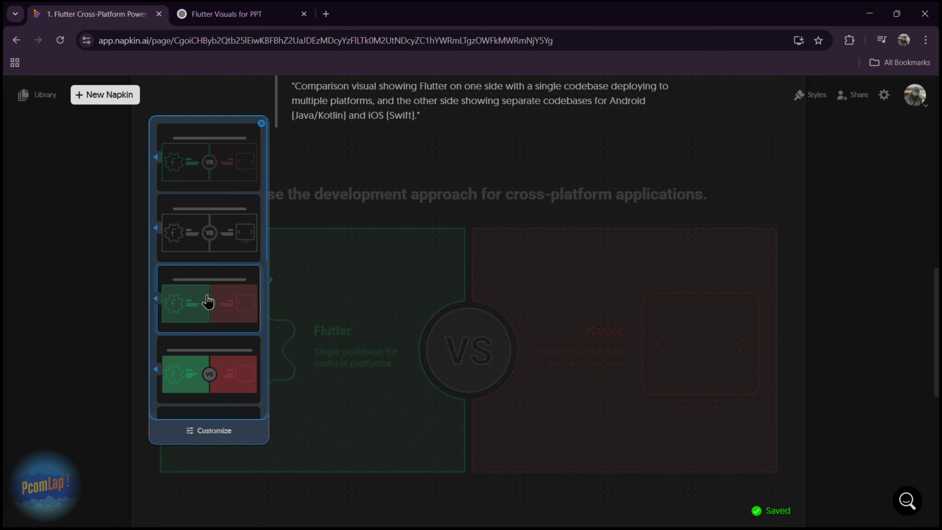
click(211, 384)
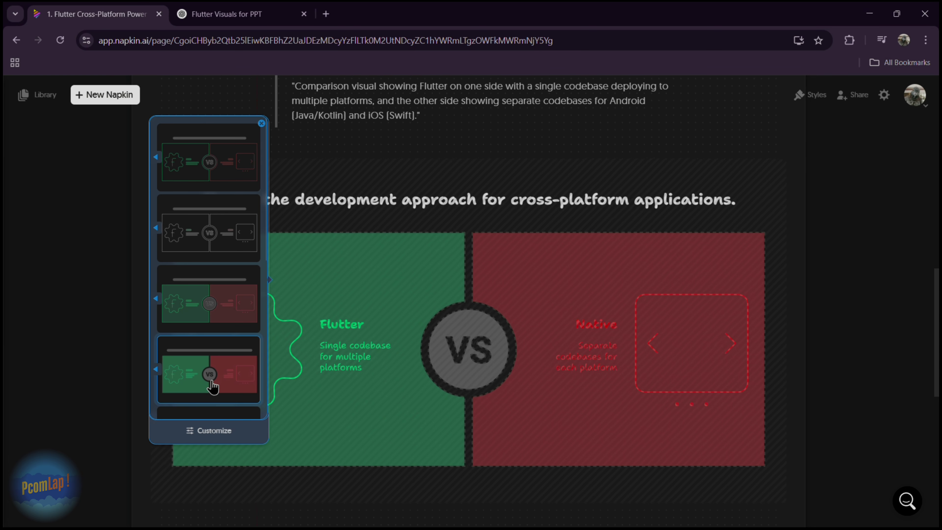
click(588, 281)
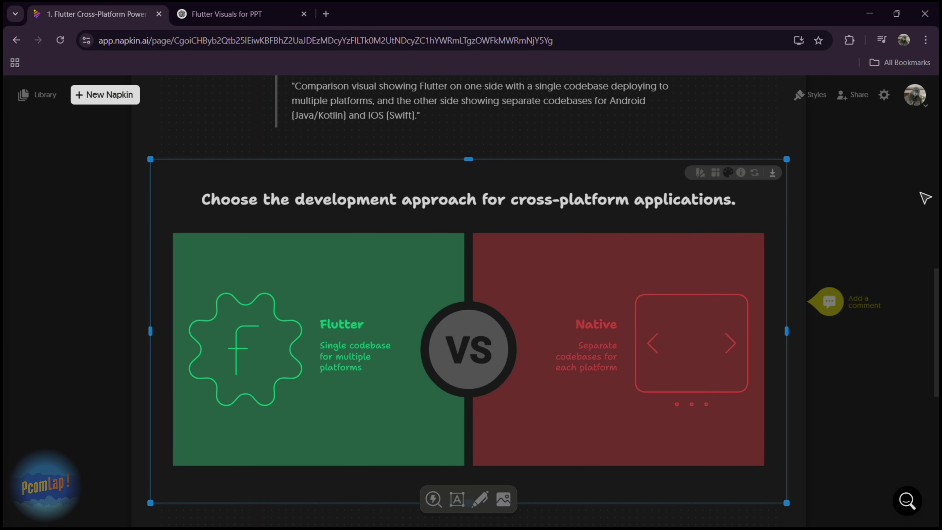
Generate visuals for the prompt text under the Flutter UI Widgets in Action heading
scroll(924, 197, down, 2)
scroll(381, 265, up, 1)
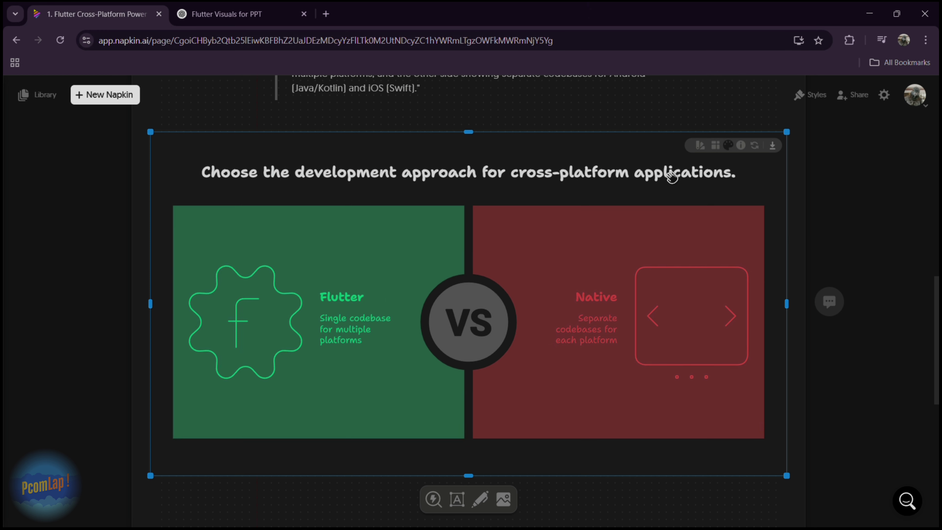
scroll(854, 195, down, 2)
scroll(854, 196, down, 3)
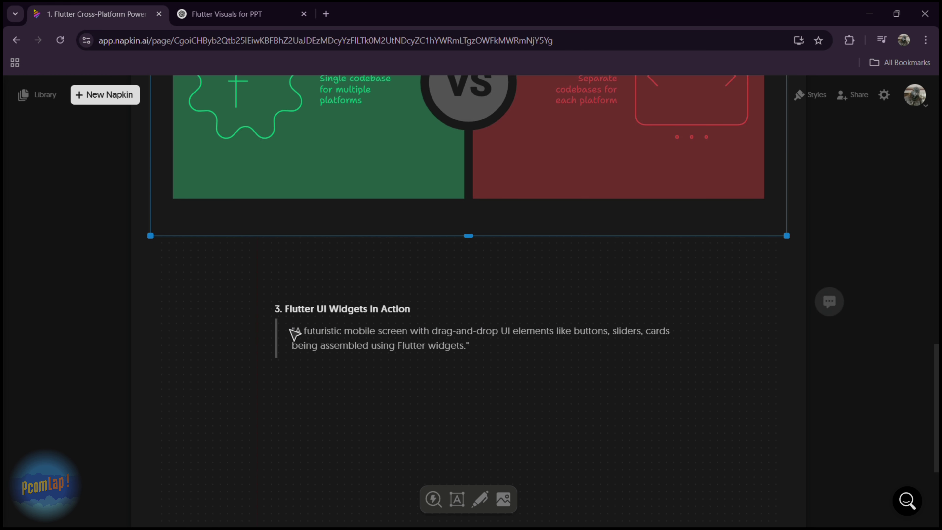
click(306, 332)
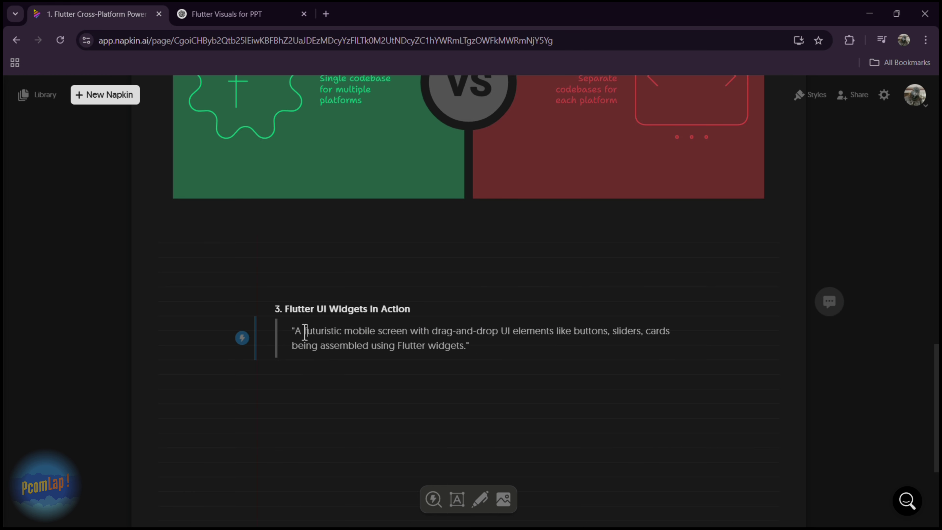
click(243, 338)
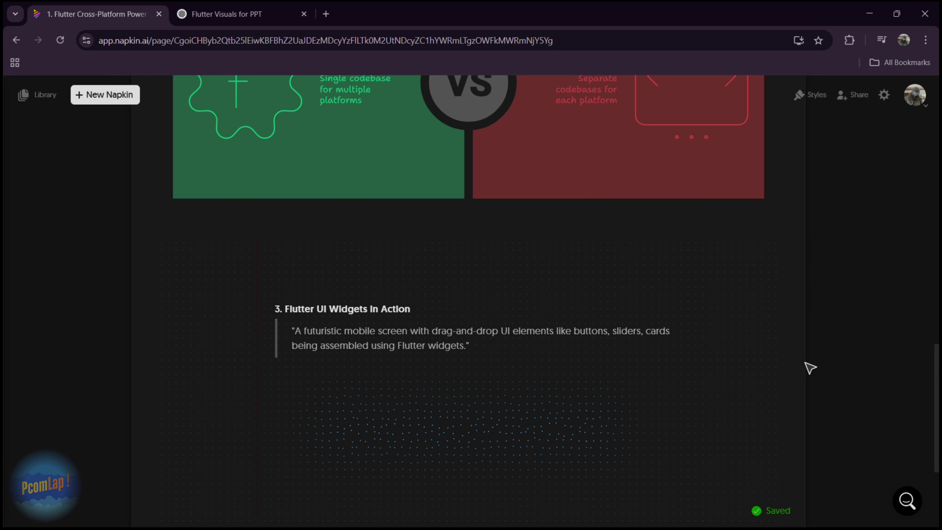